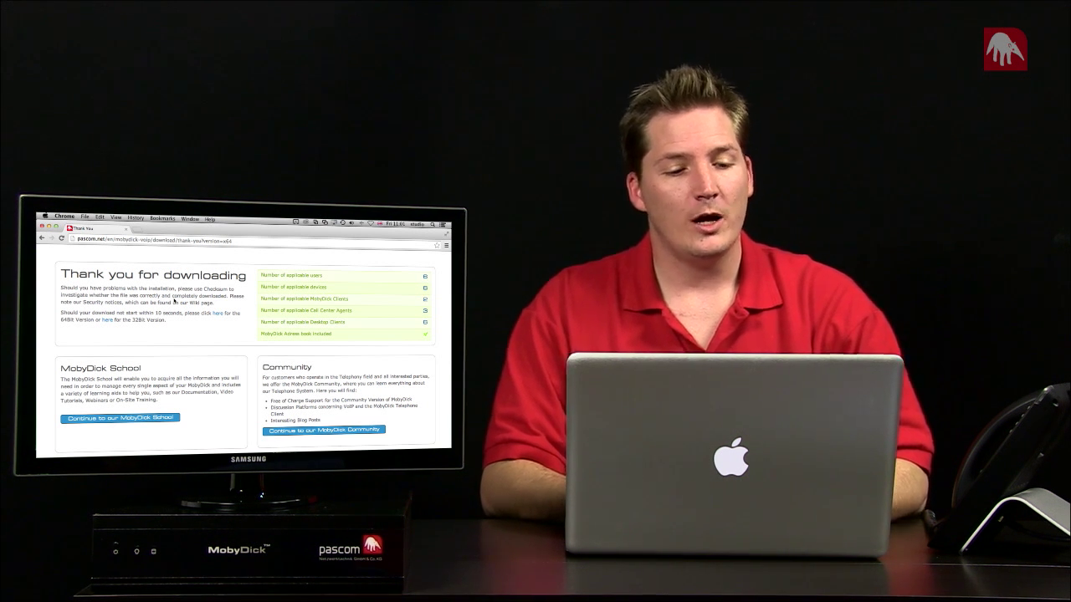
- Switch to VMware Fusion and add a new virtual machine that installs from the disc image md_iso_70600_64bit.iso in Downloads
key("super+Tab")
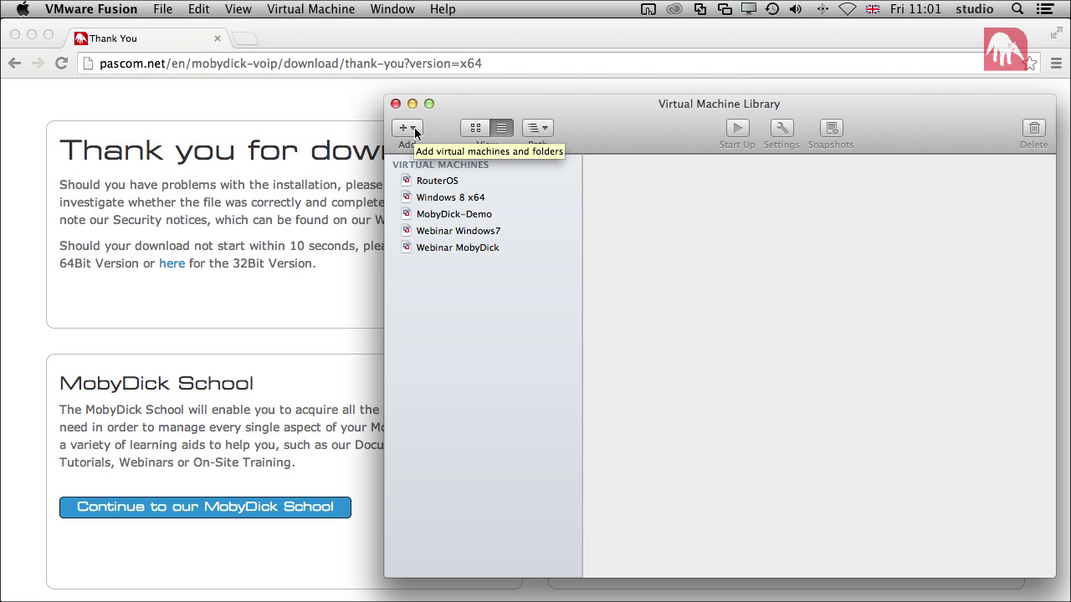
left_click(414, 128)
left_click(423, 150)
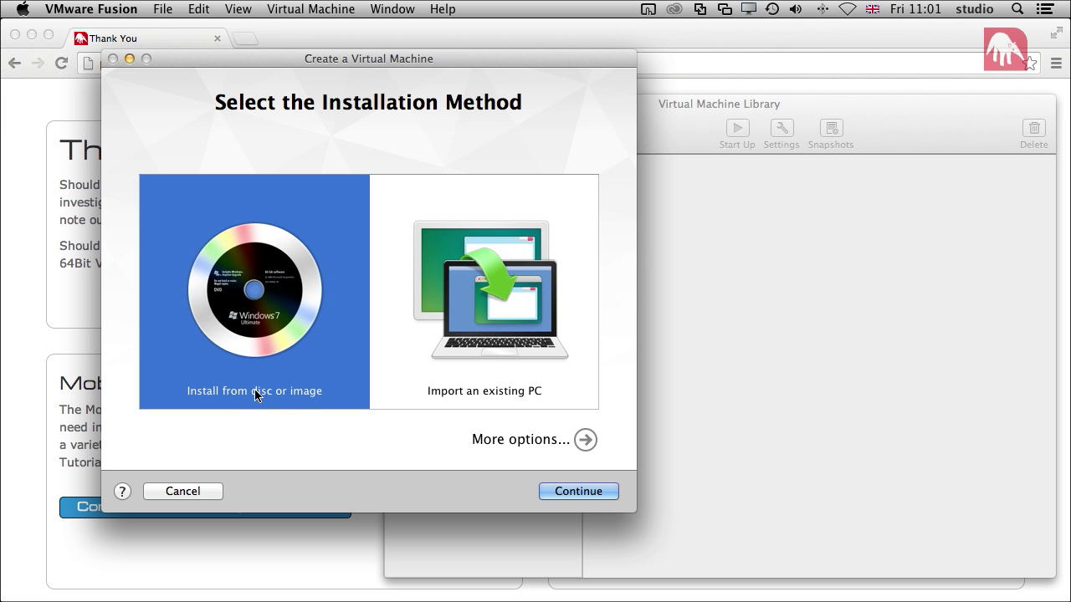
left_click(572, 488)
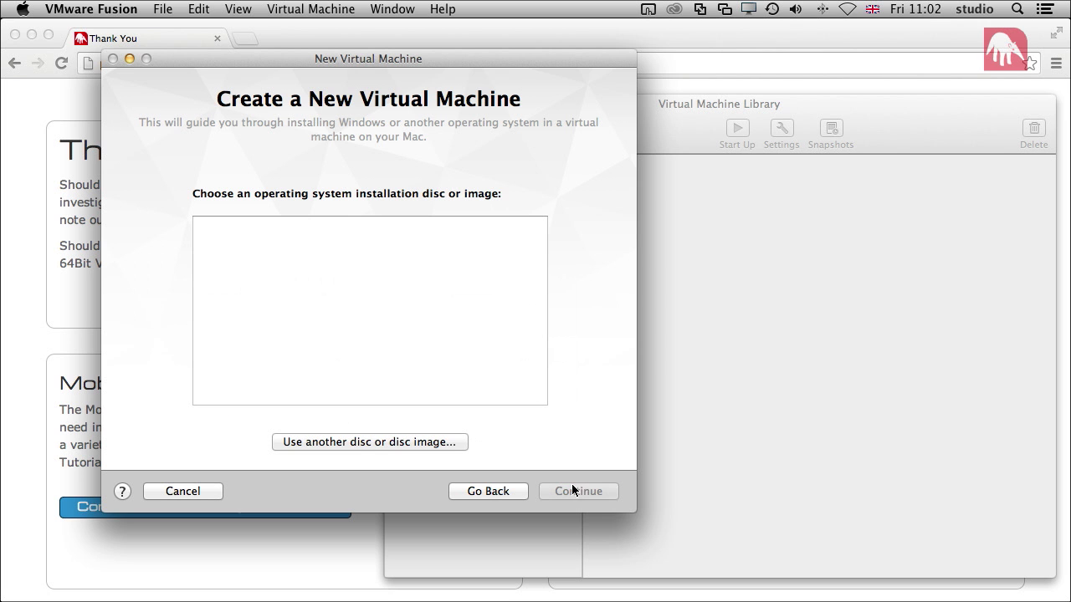
left_click(359, 447)
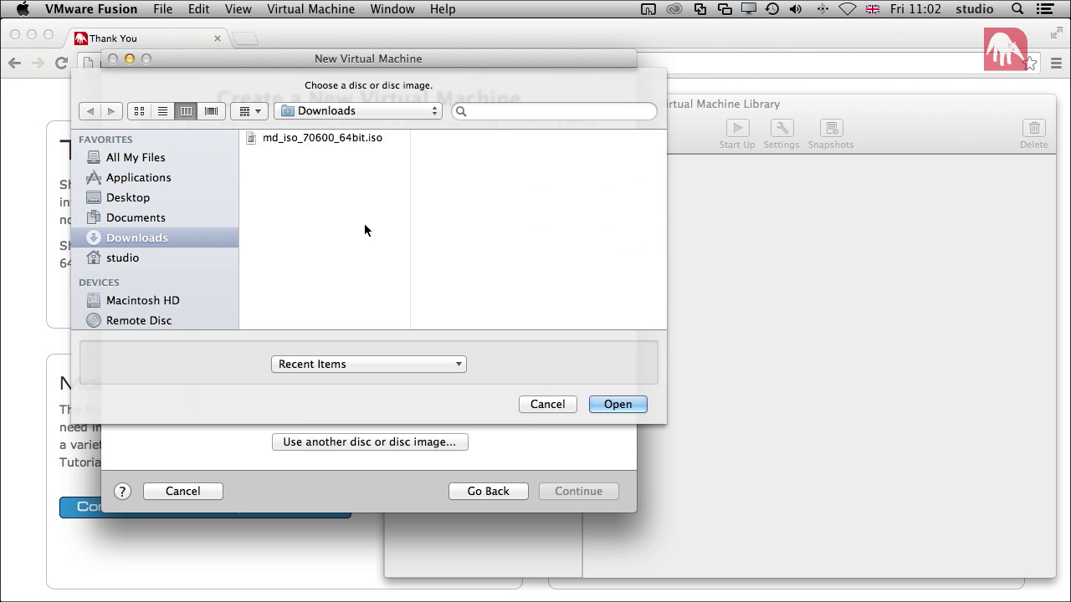
left_click(320, 141)
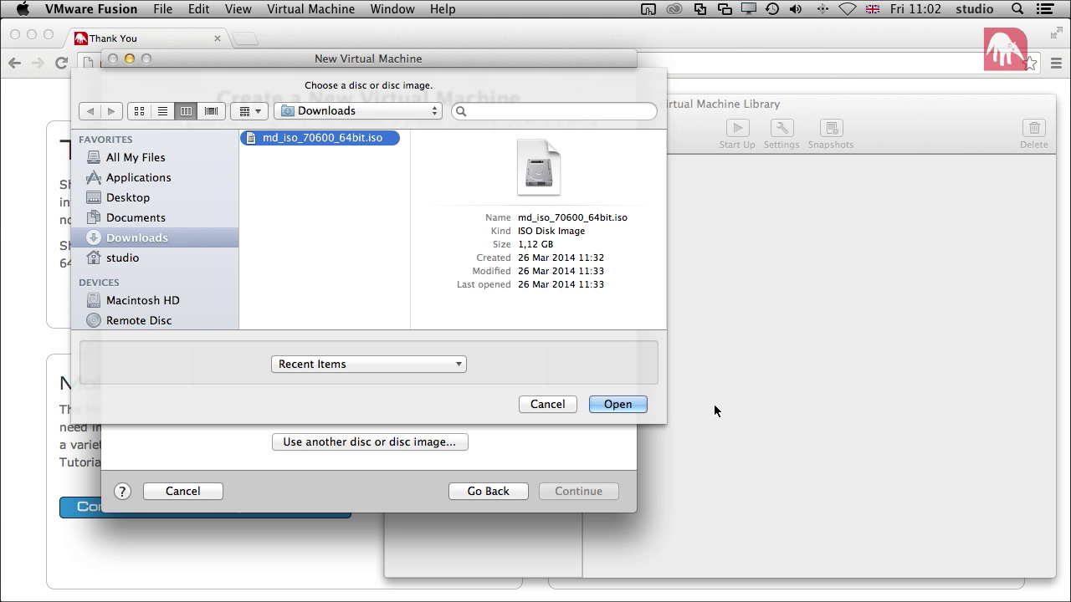
left_click(617, 404)
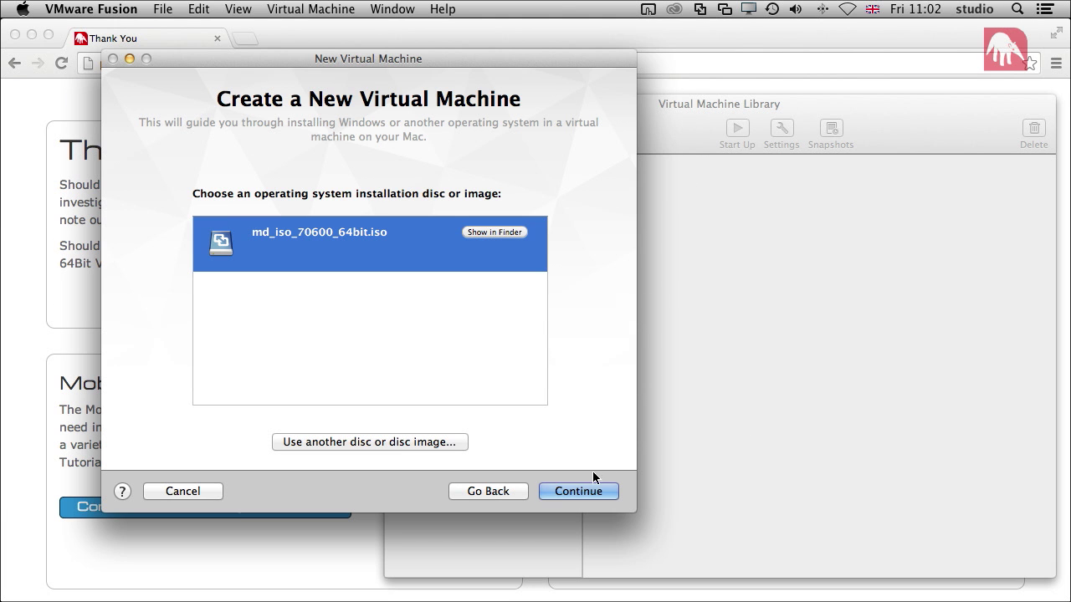
left_click(581, 492)
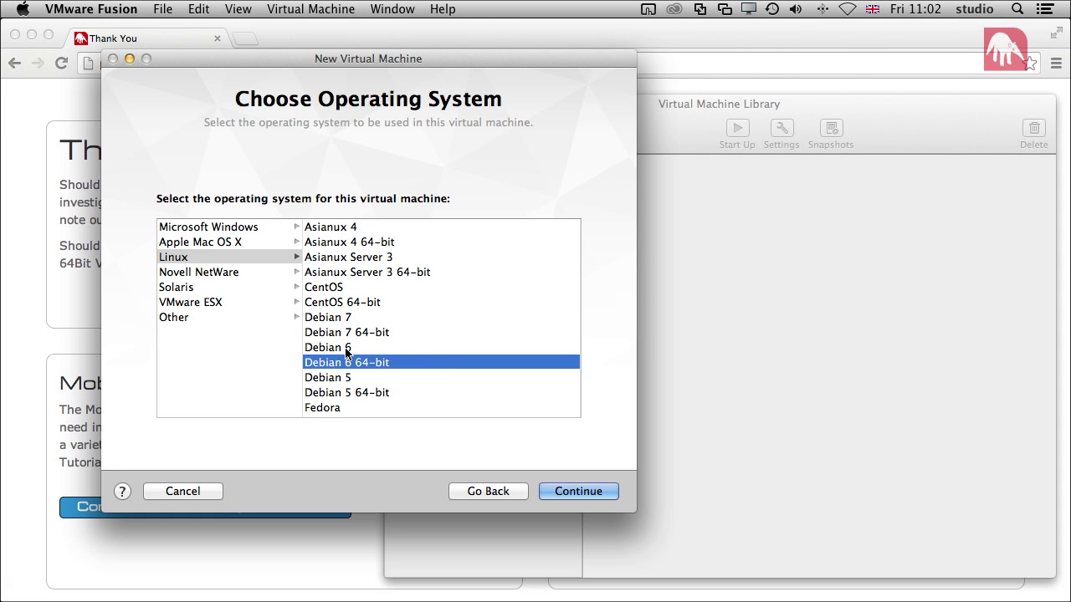
- Use Debian 6 64-bit as the guest system, finish with the default settings and save the virtual machine as mobydick
left_click(592, 498)
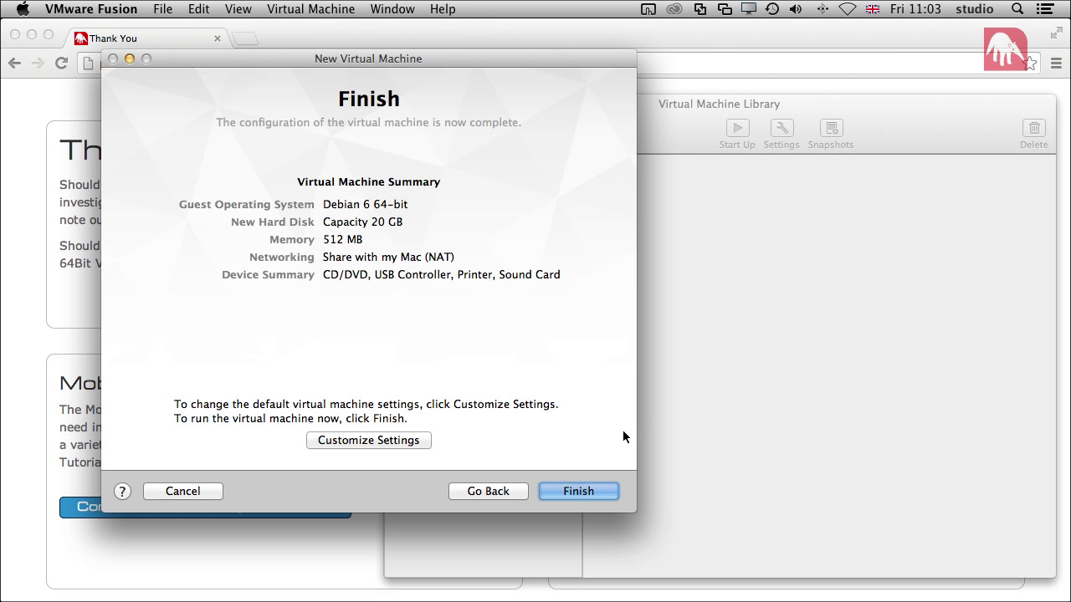
left_click(574, 491)
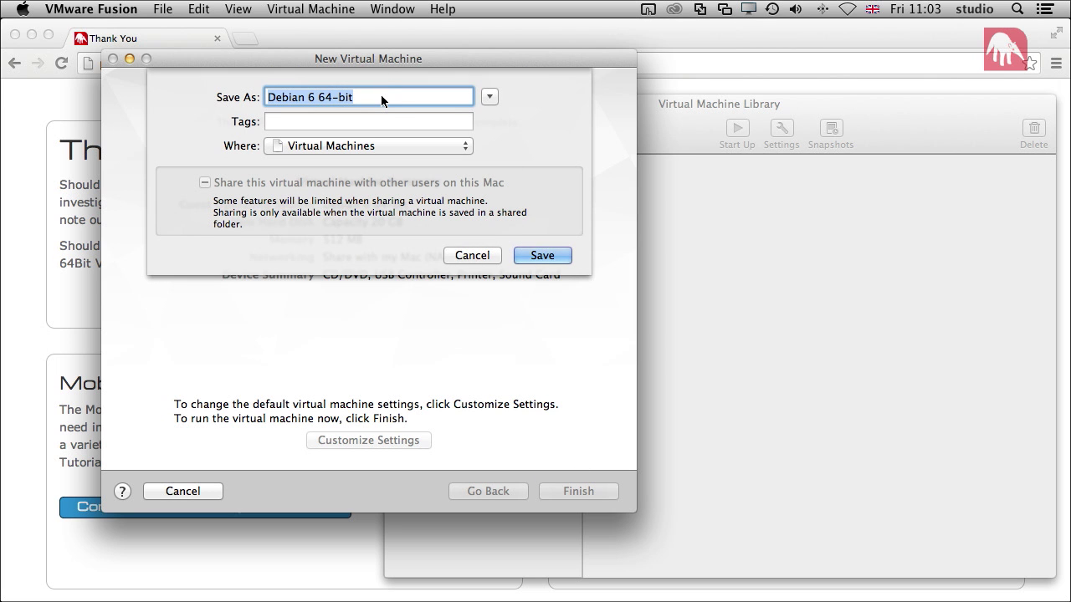
key("BackSpace")
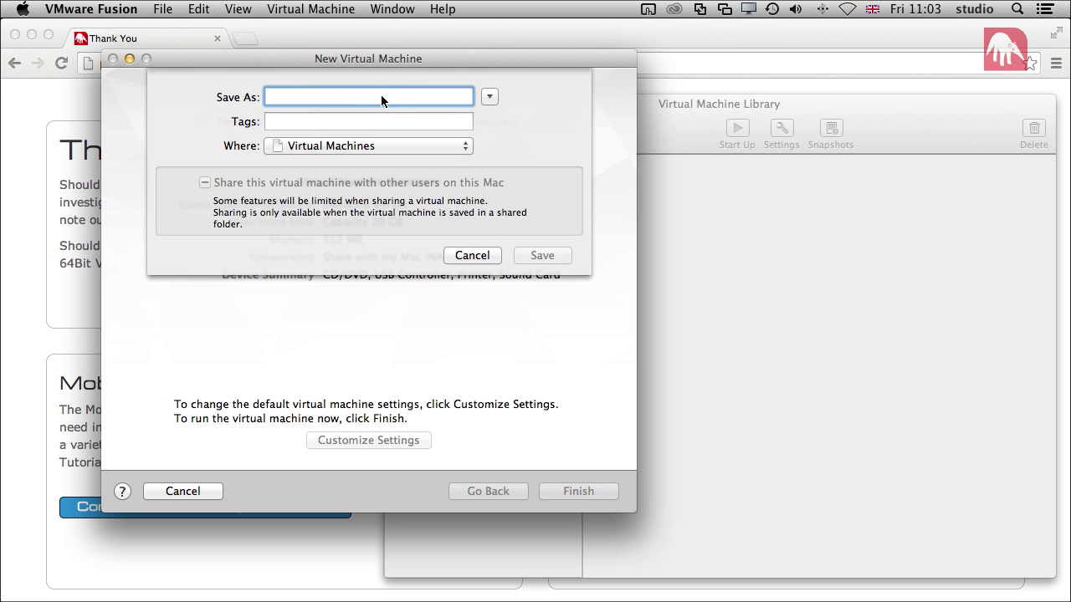
type("mobydick")
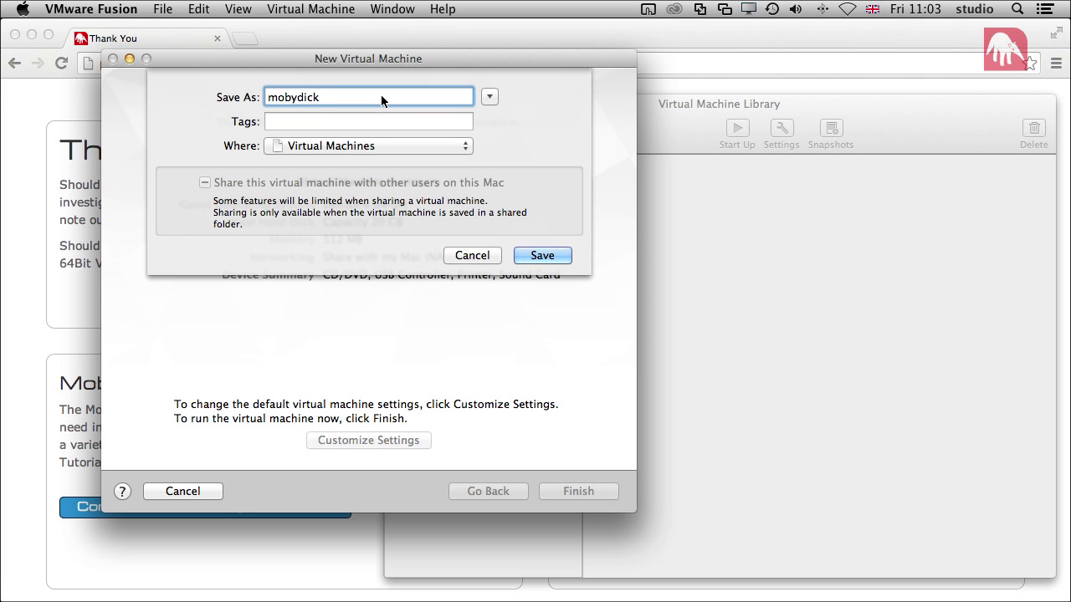
left_click(540, 256)
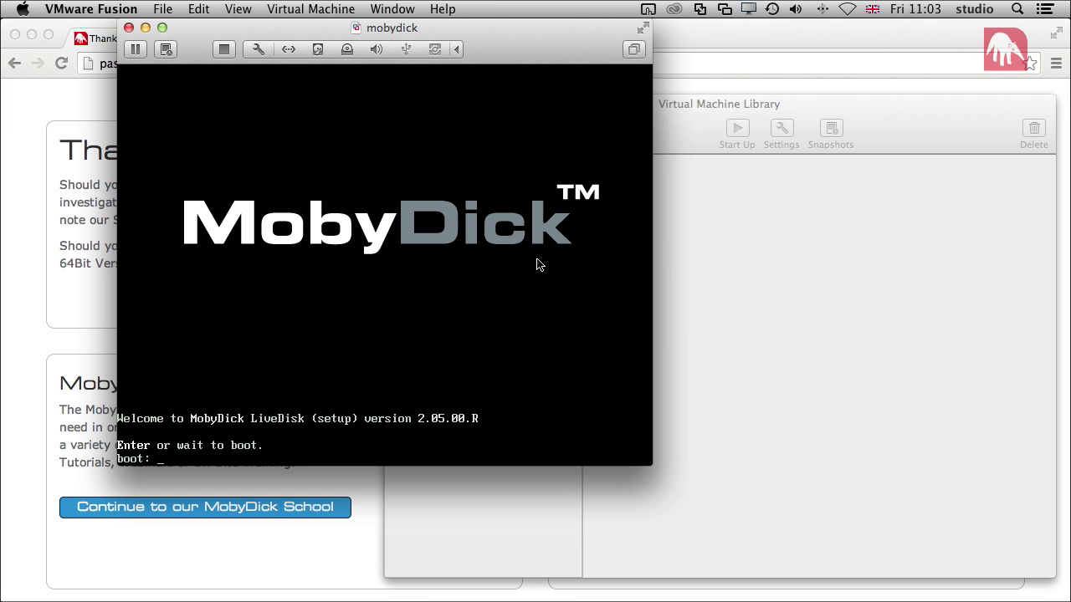
- Boot the MobyDick setup disk in the virtual machine and choose English as the installer language
left_click(540, 265)
key("Return")
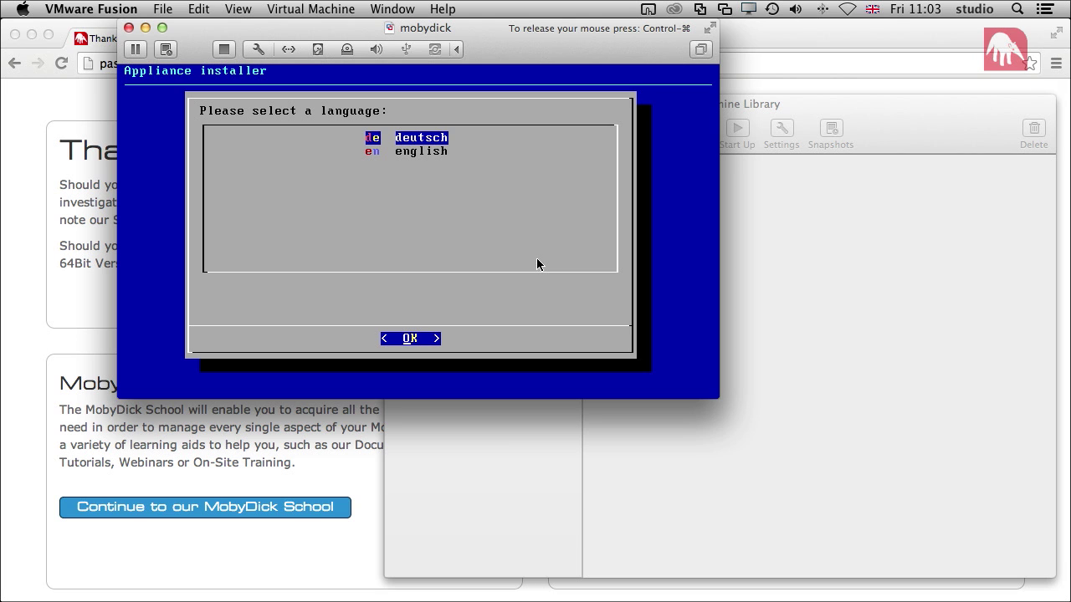
key("Down")
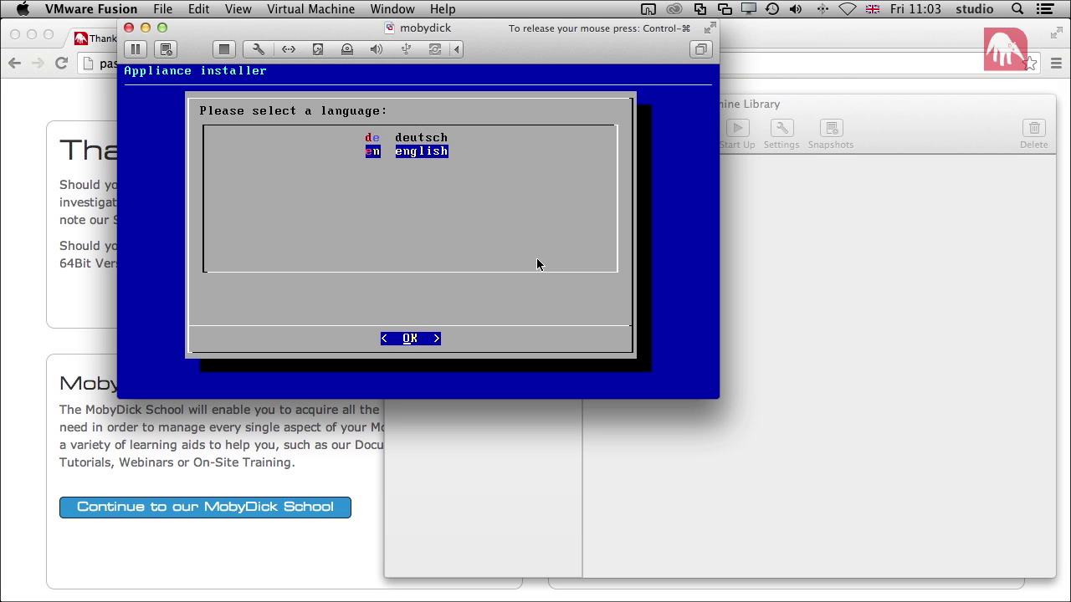
key("Return")
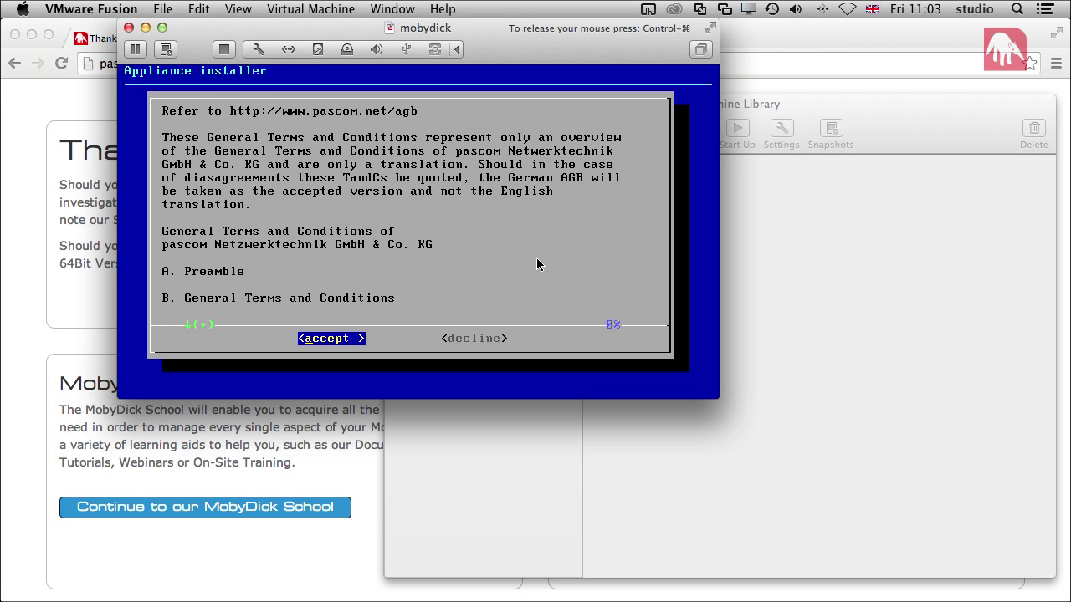
- Accept the General Terms and Conditions and install the appliance on hard disk sda, allowing all its data to be deleted
key("Return")
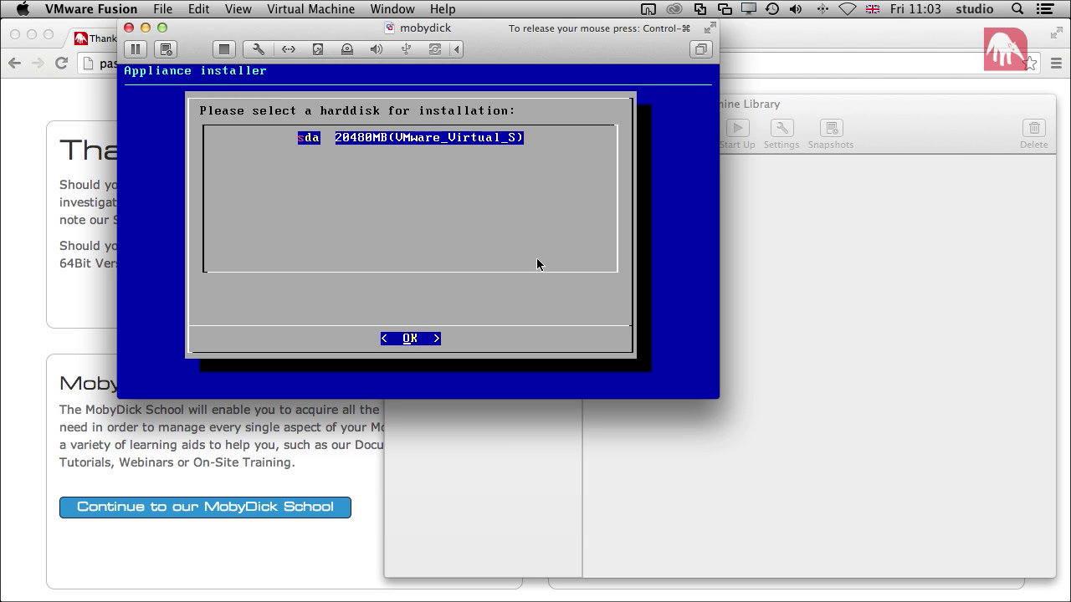
key("Return")
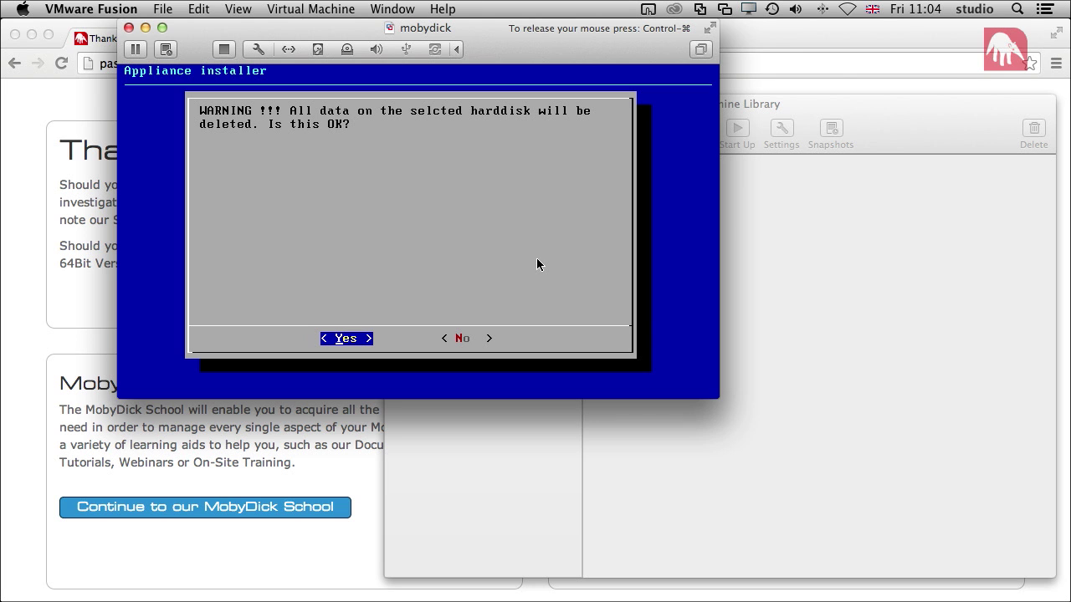
key("Return")
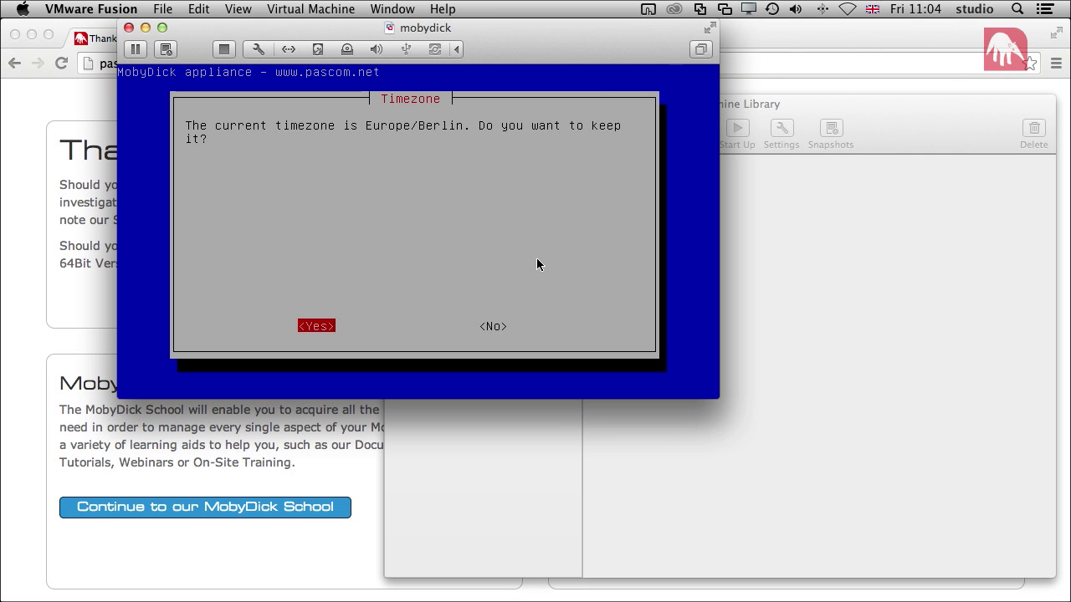
- Keep the Europe/Berlin timezone, then enter and confirm a new system password
key("Return")
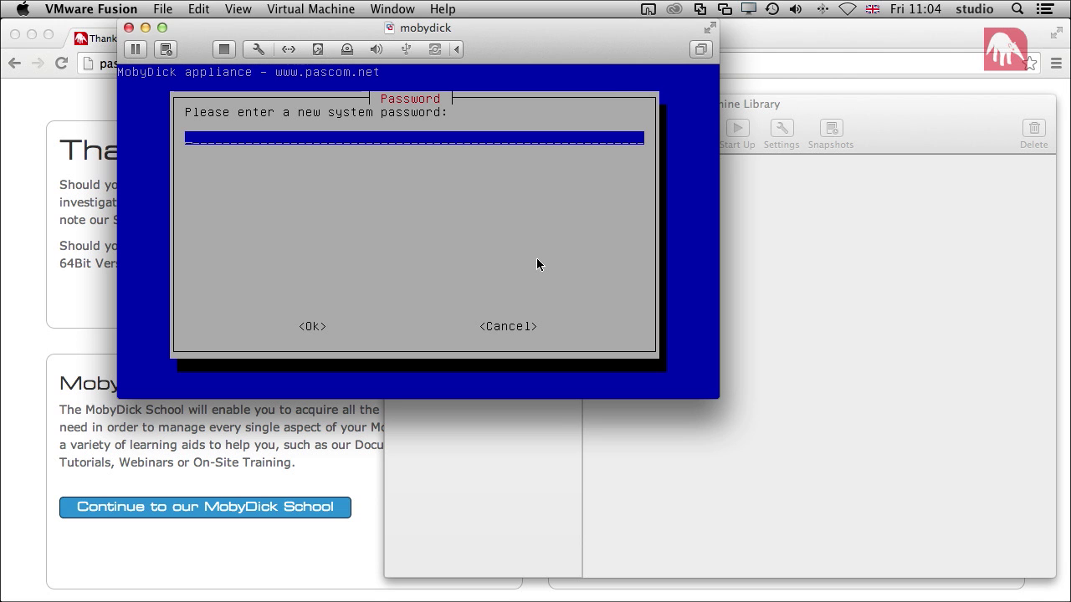
type("********")
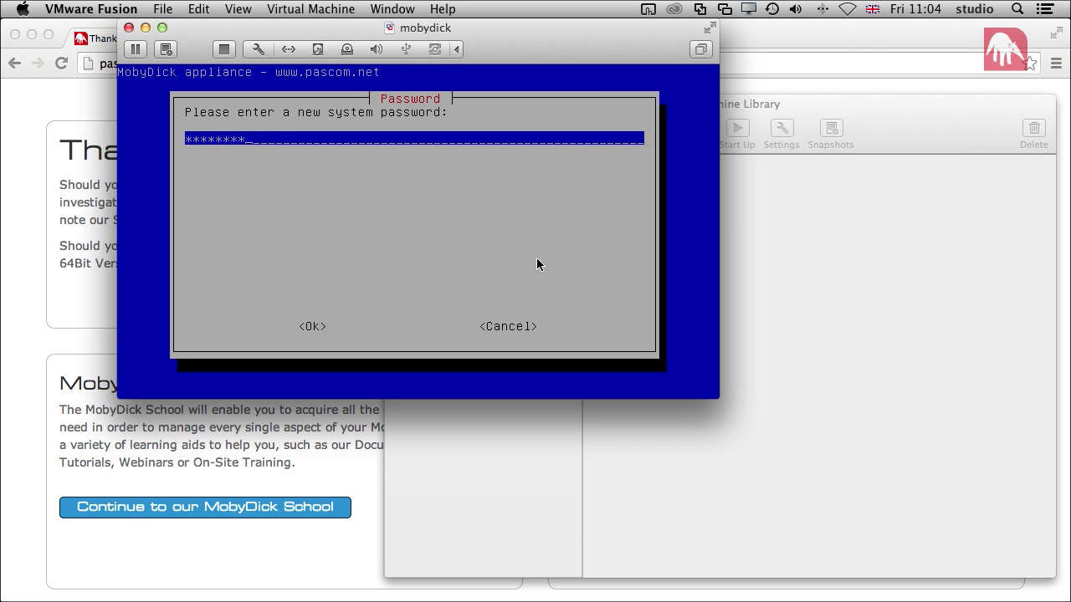
key("Return")
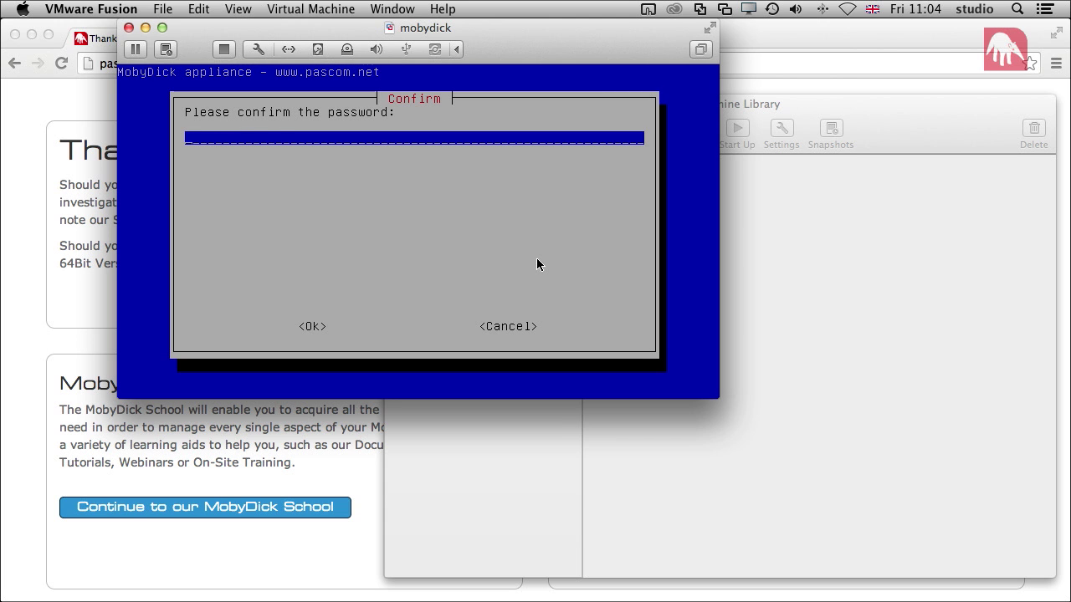
type("*********")
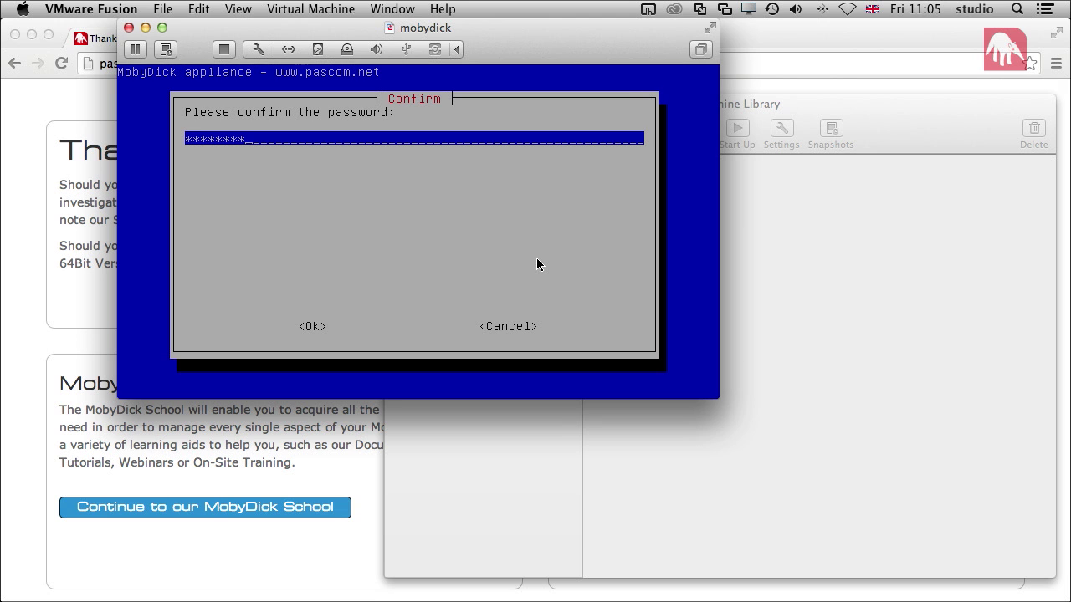
key("Return")
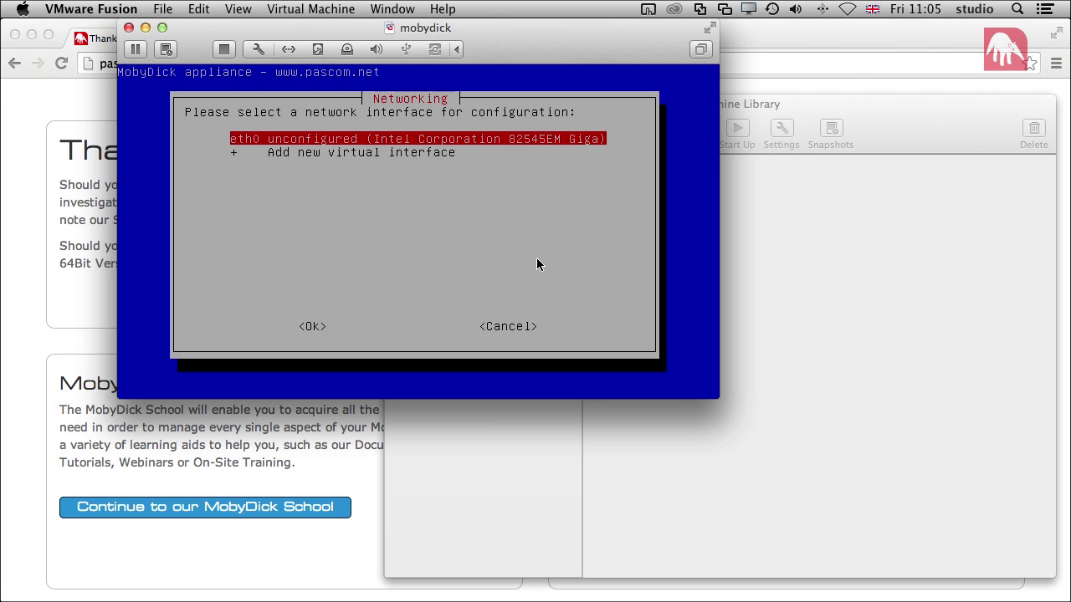
- Configure eth0 with the static IP address 192.168.100.1, netmask 255.255.255.0 and gateway 192.168.100.254
key("Return")
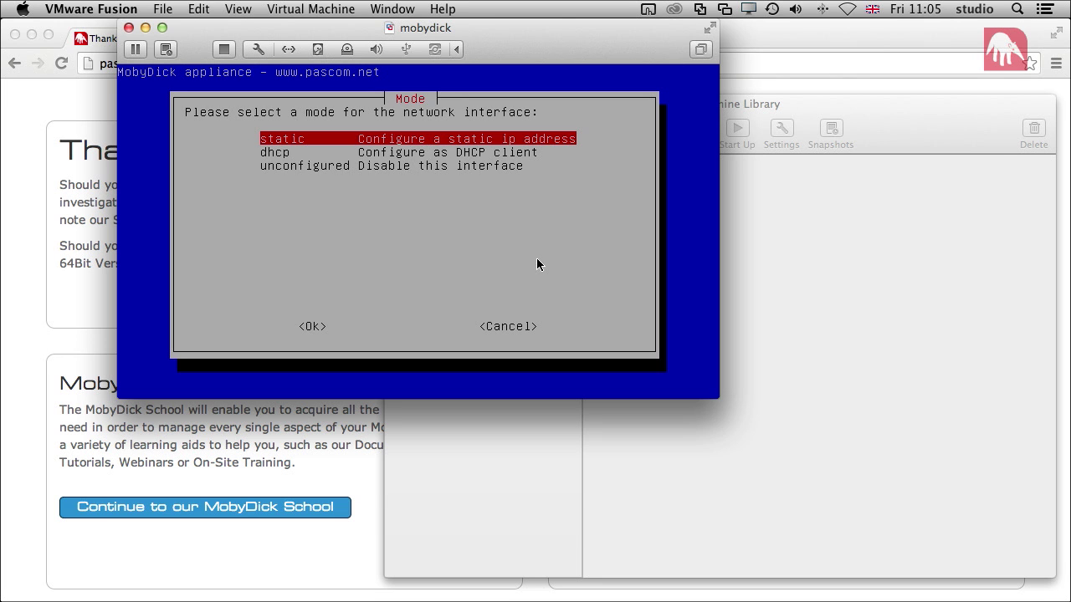
key("Return")
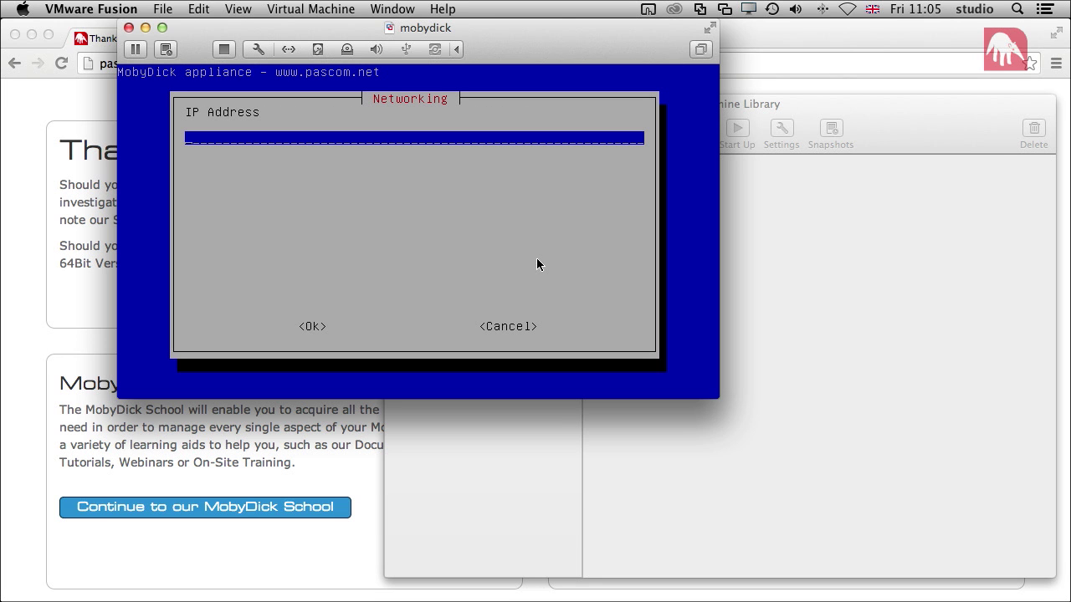
type("192.168.100")
key("Return")
type("255.255.255.0")
key("Return")
type("192.168.100.254")
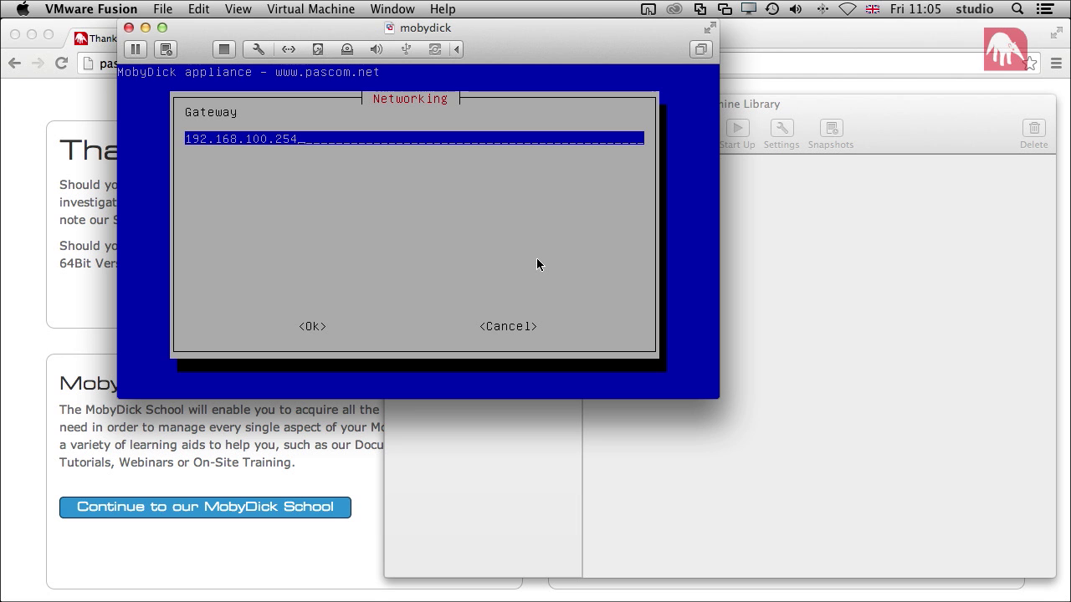
key("Return")
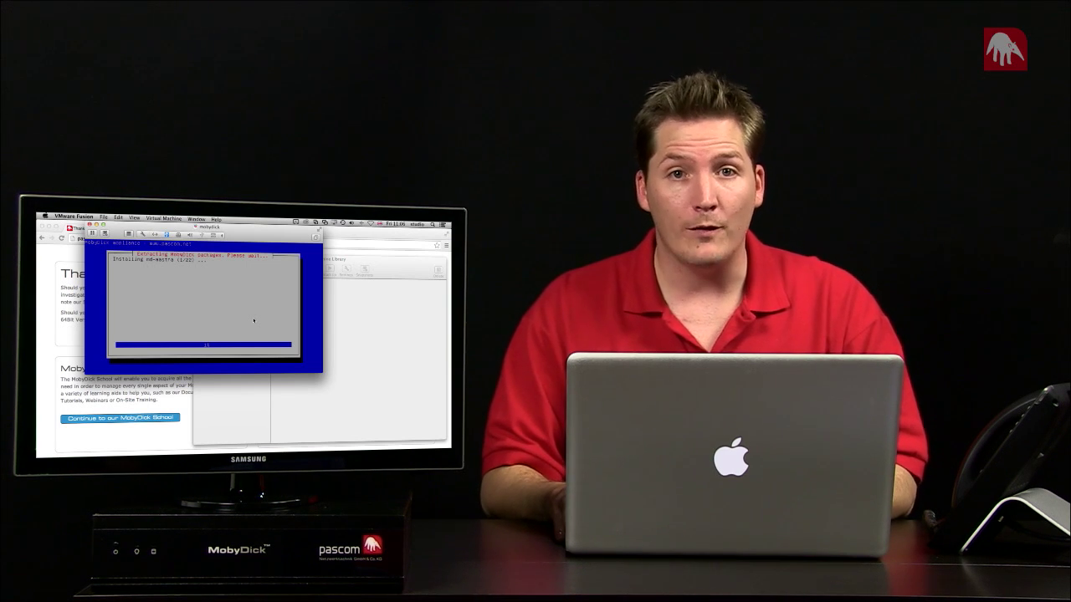
- Switch to the PowerPoint presentation and go through the MobyDick Server, Supported Platforms and Appliance in Detail slides
key("super+Tab")
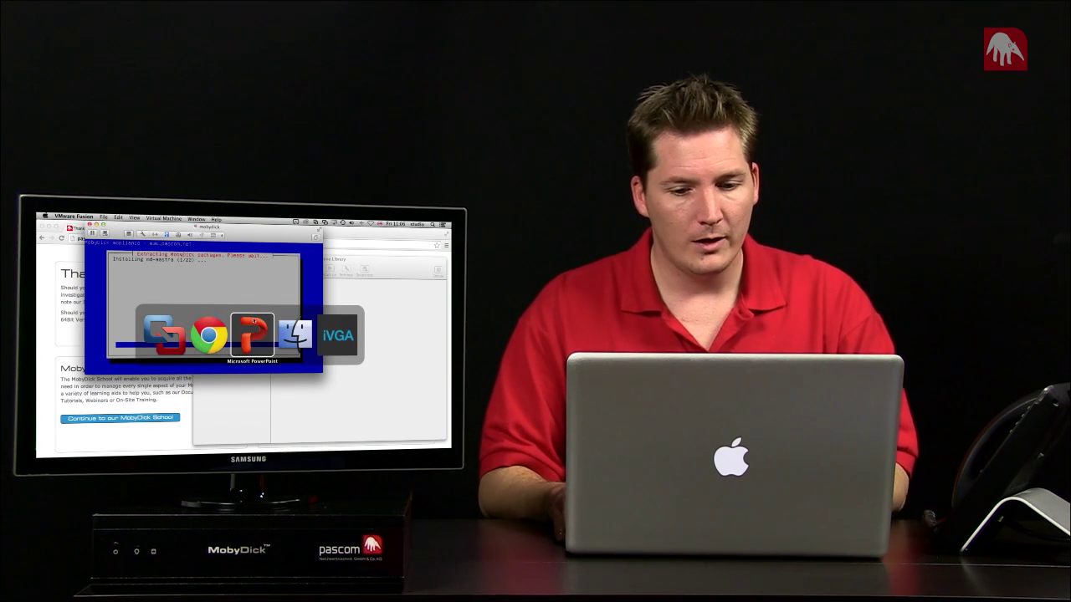
key("super+Tab")
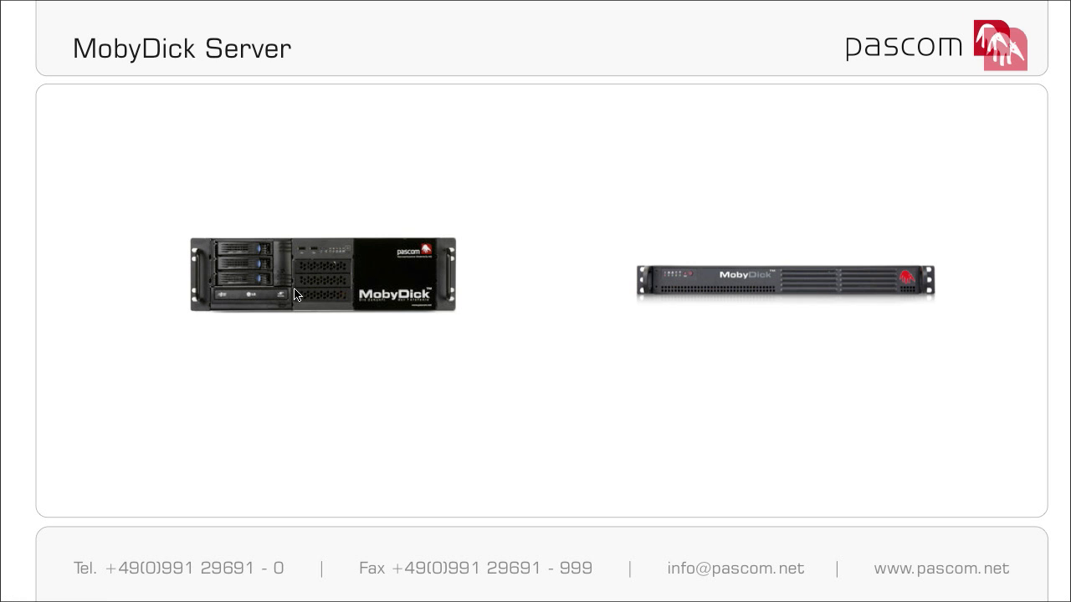
left_click(295, 293)
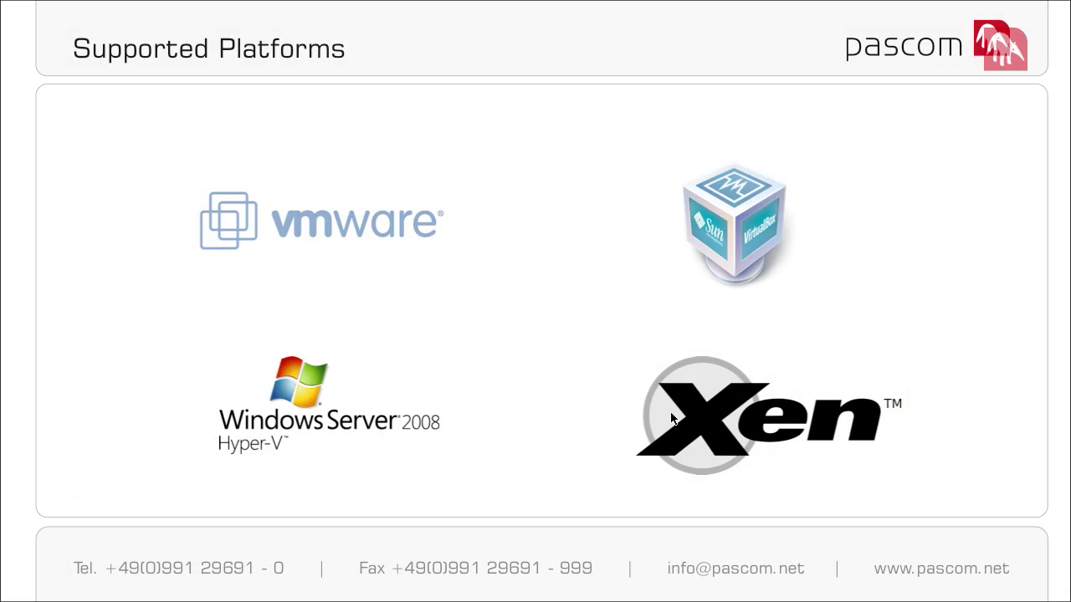
left_click(672, 419)
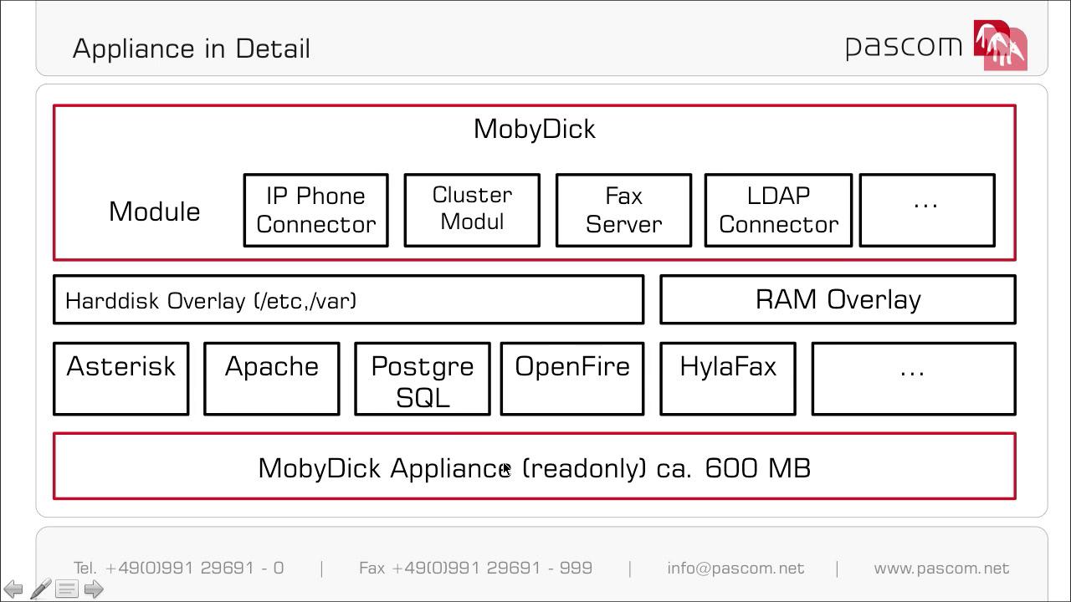
- Switch back to VMware Fusion and set the mobydick network adapter to bridged networking on the Studio interface
key("super+Tab")
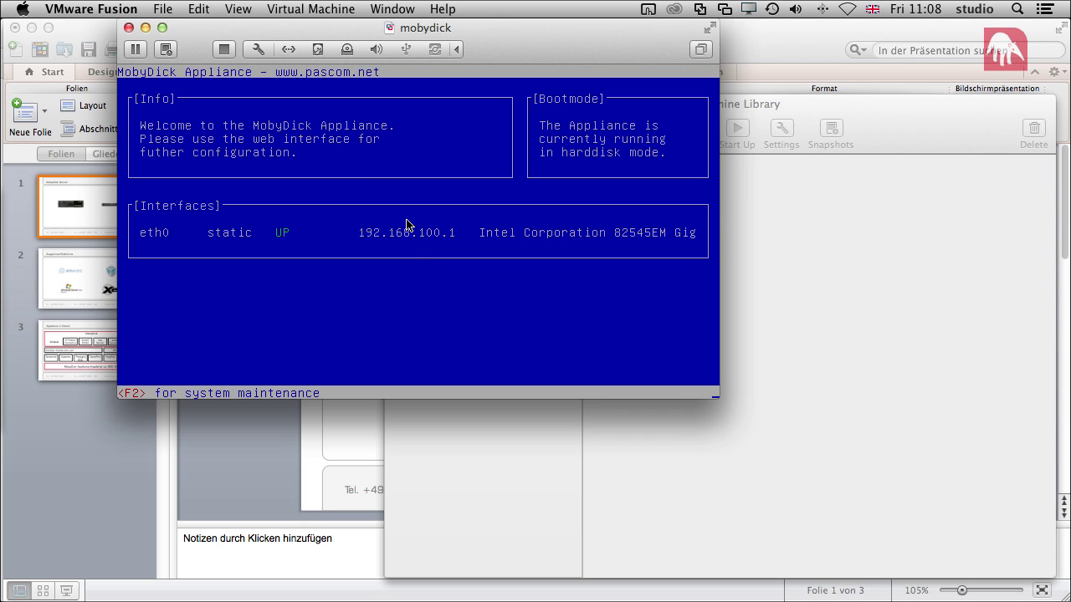
left_click(289, 51)
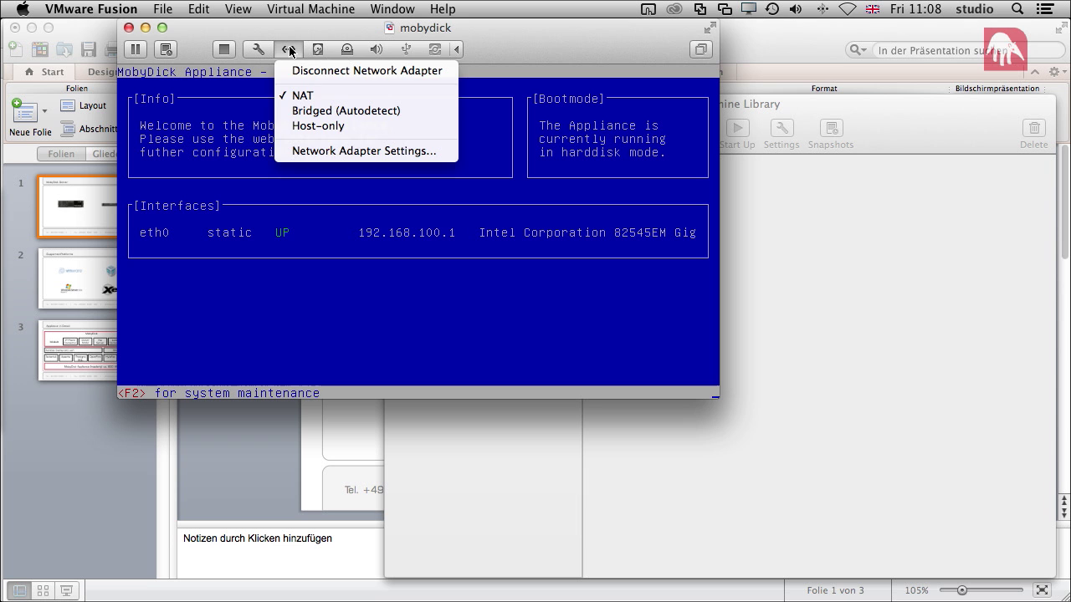
left_click(322, 152)
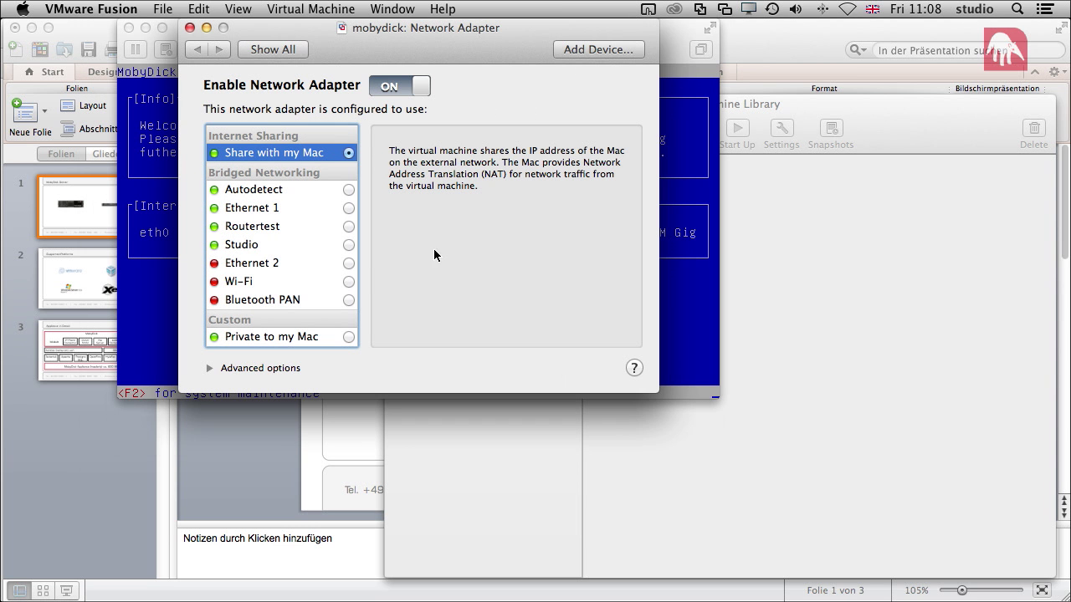
left_click(349, 245)
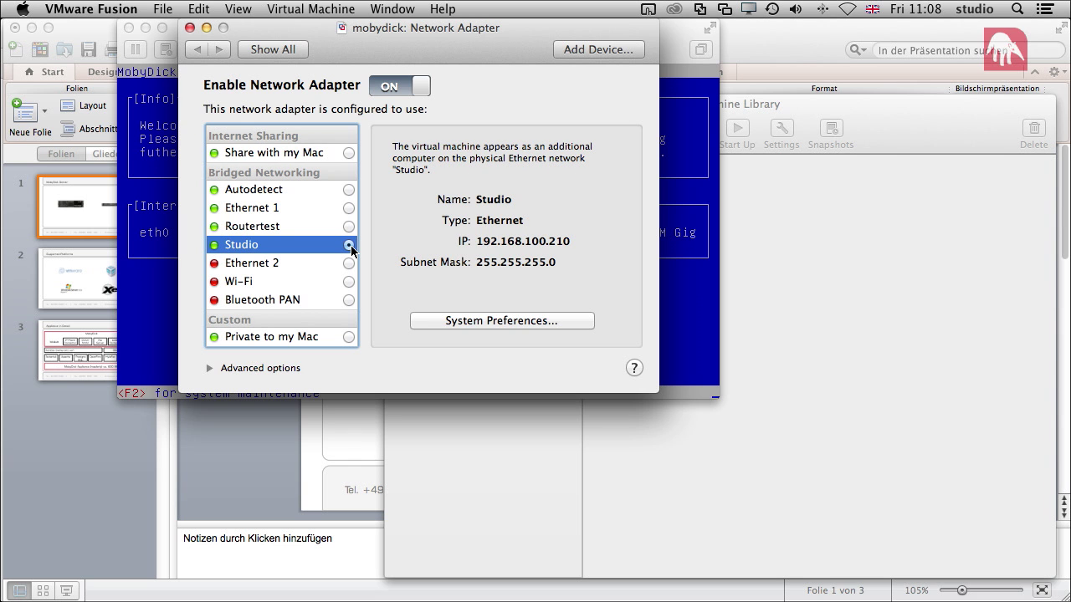
- Close the mobydick network adapter settings and switch to Chrome
left_click(191, 28)
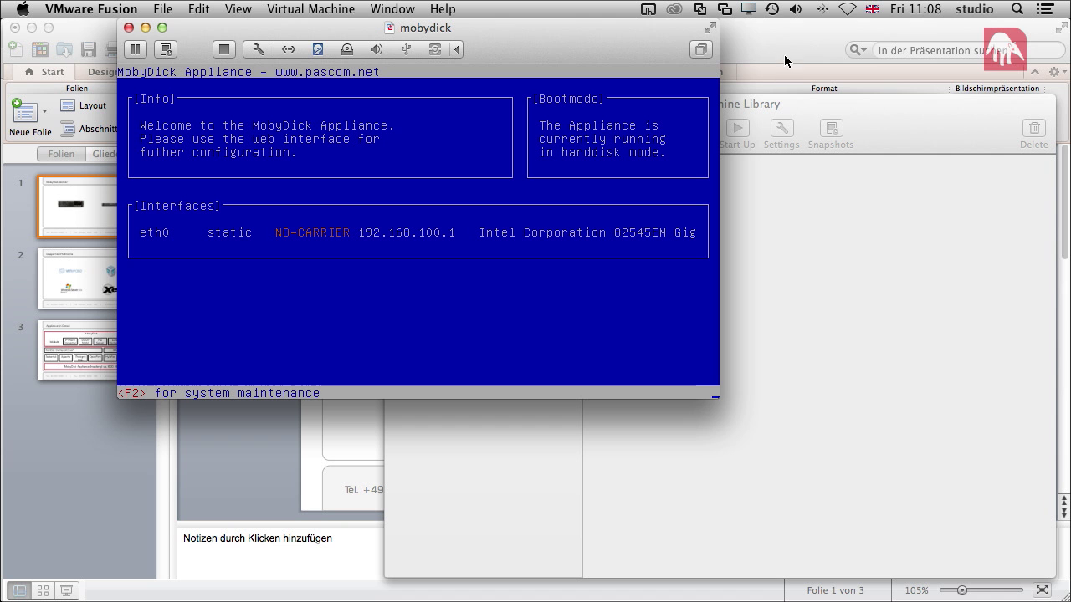
key("super+Tab")
key("super+Tab")
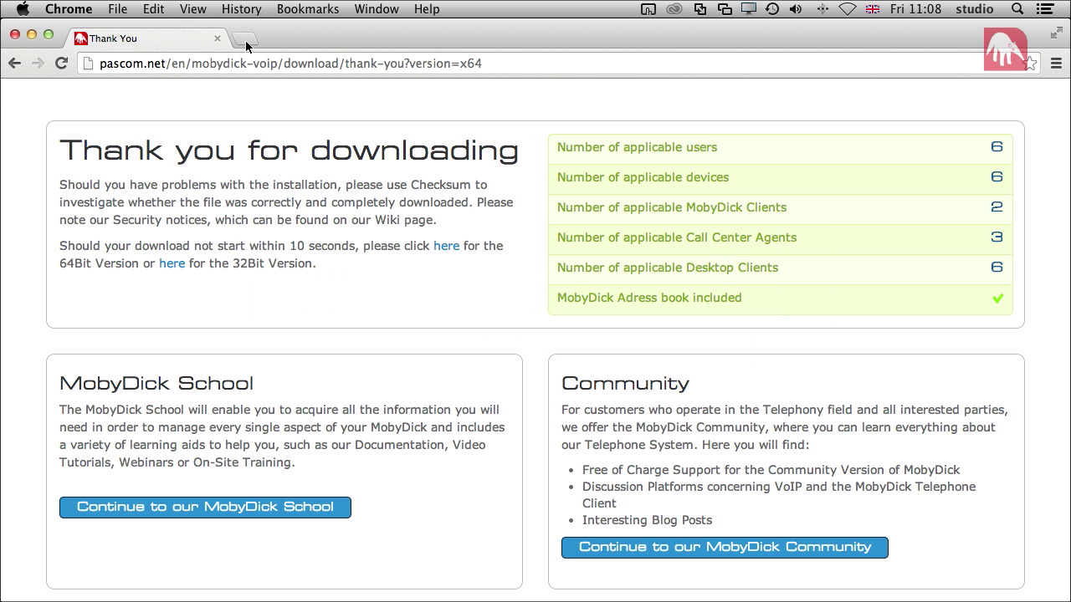
- Open the MobyDick web interface at 192.168.100.1 in a new browser tab
left_click(245, 39)
type("10")
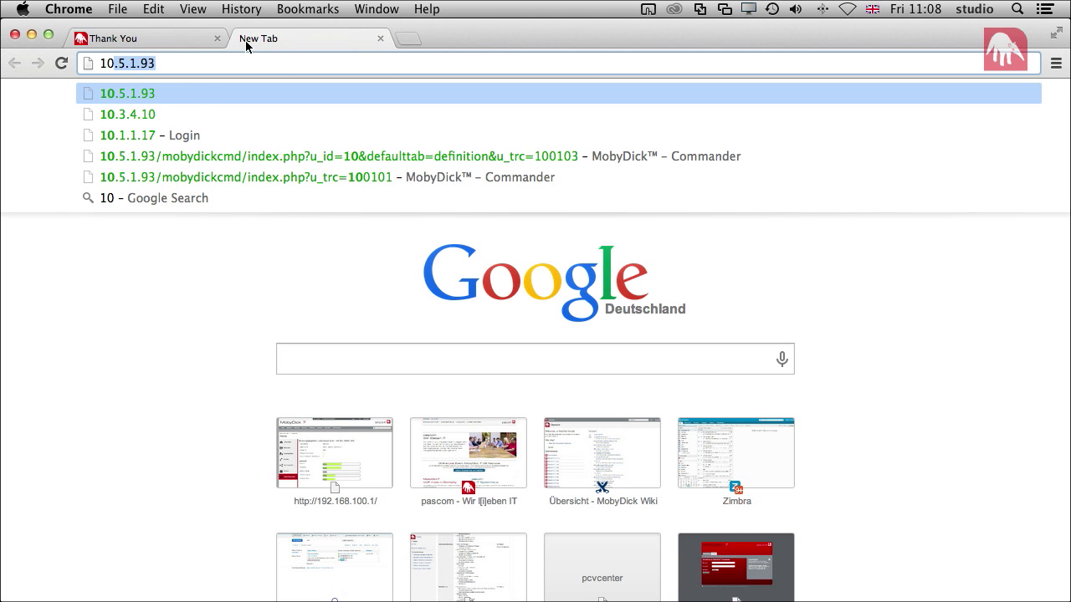
type("0")
key("BackSpace")
key("BackSpace")
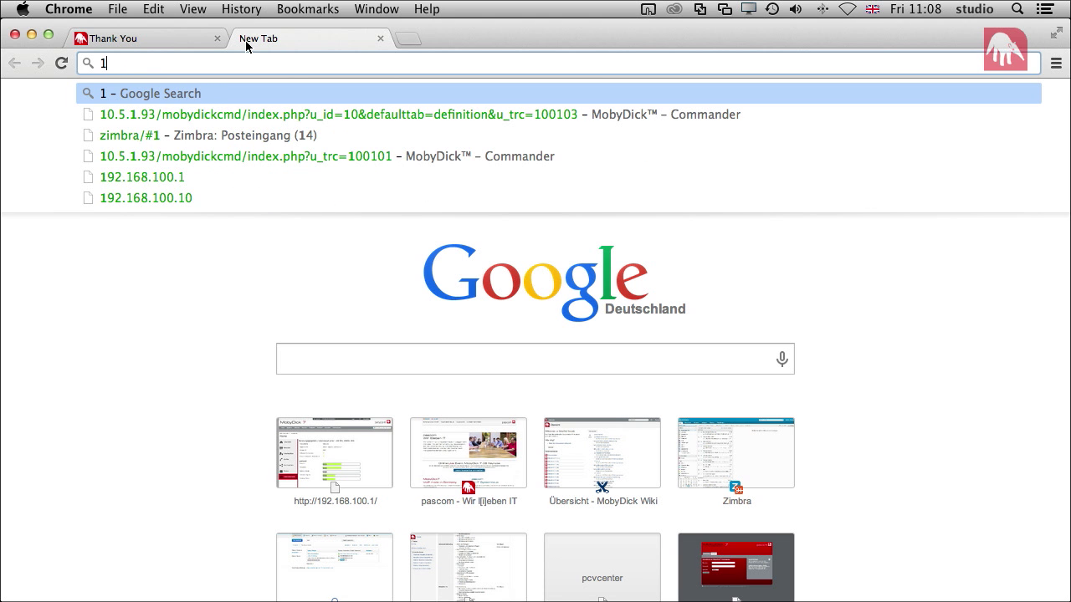
type("19")
key("BackSpace")
key("BackSpace")
type("92")
key("Down")
key("Up")
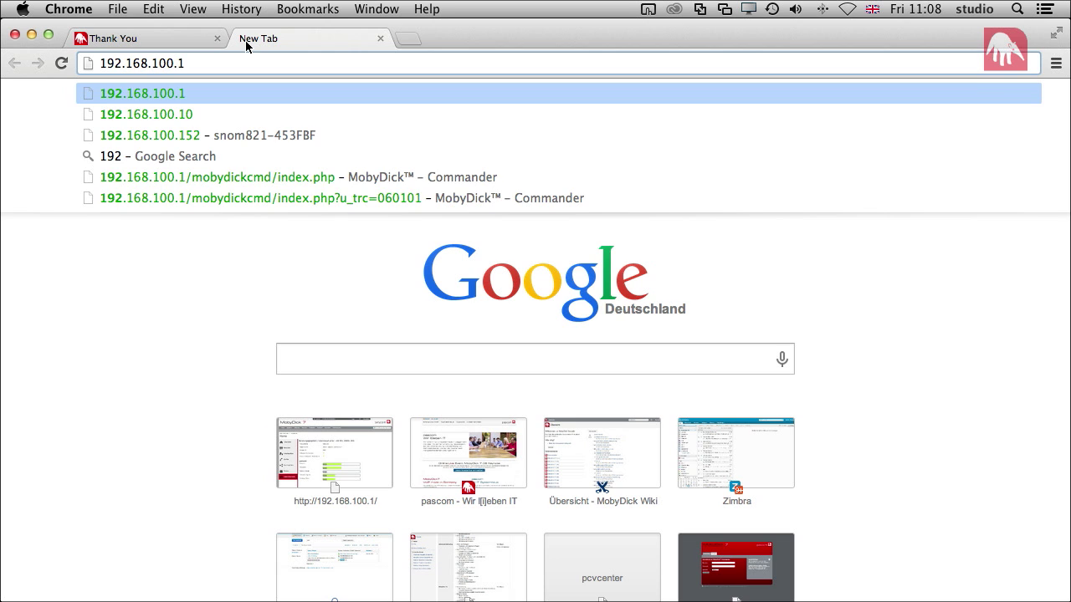
key("Return")
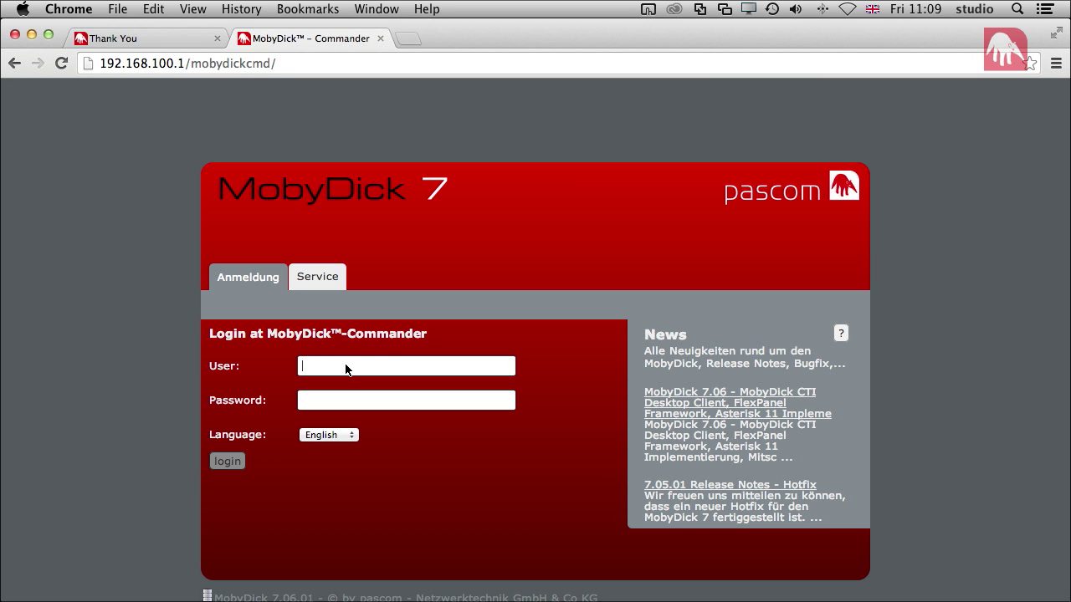
- Log in to the MobyDick Commander as user admin with the account password, keeping English as the language
type("admin")
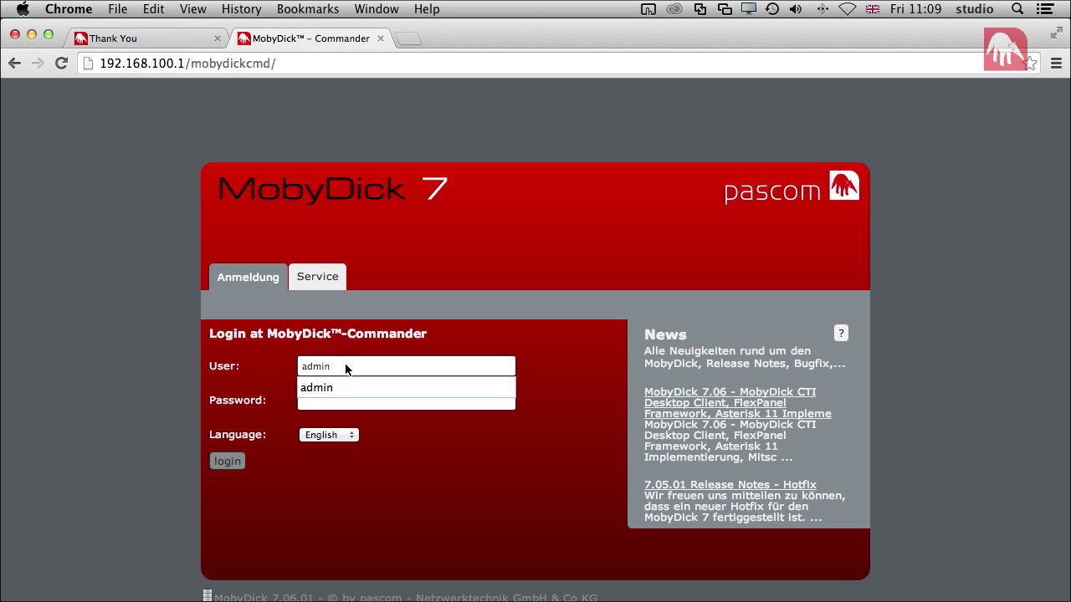
key("Tab")
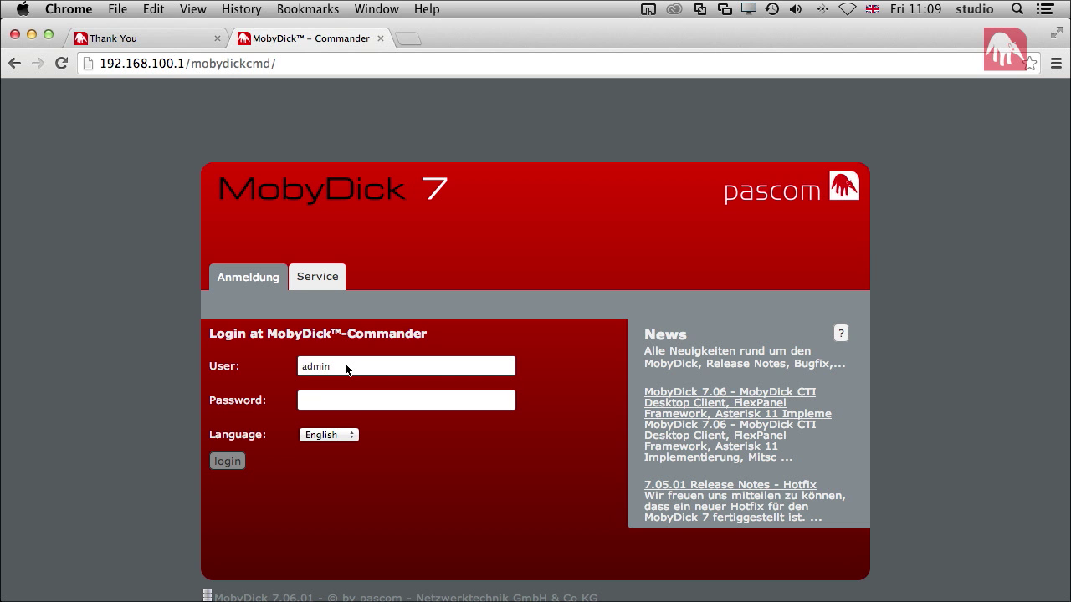
type("********")
left_click(226, 467)
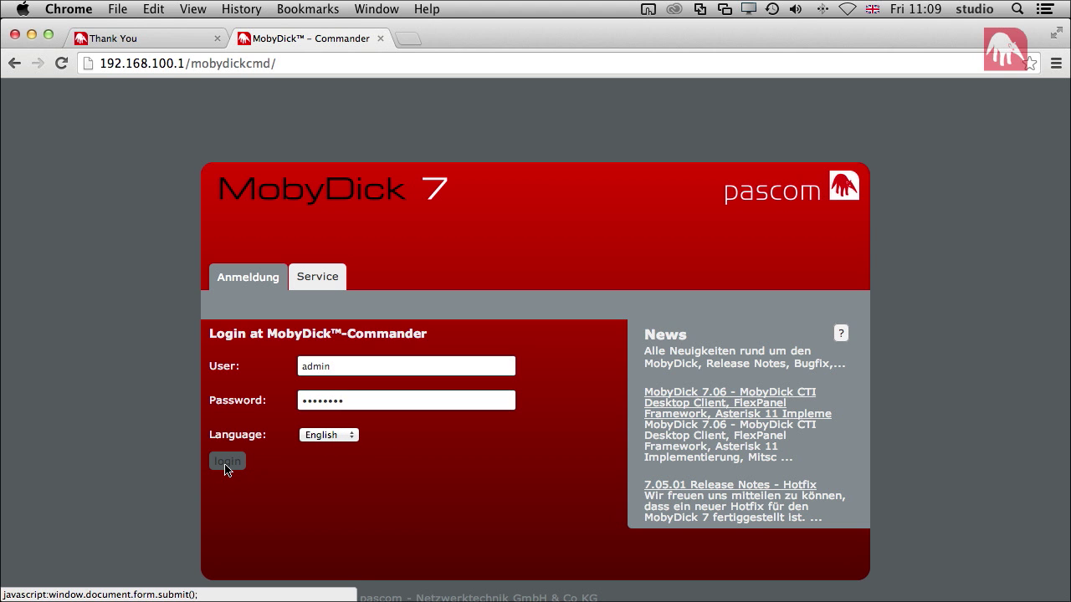